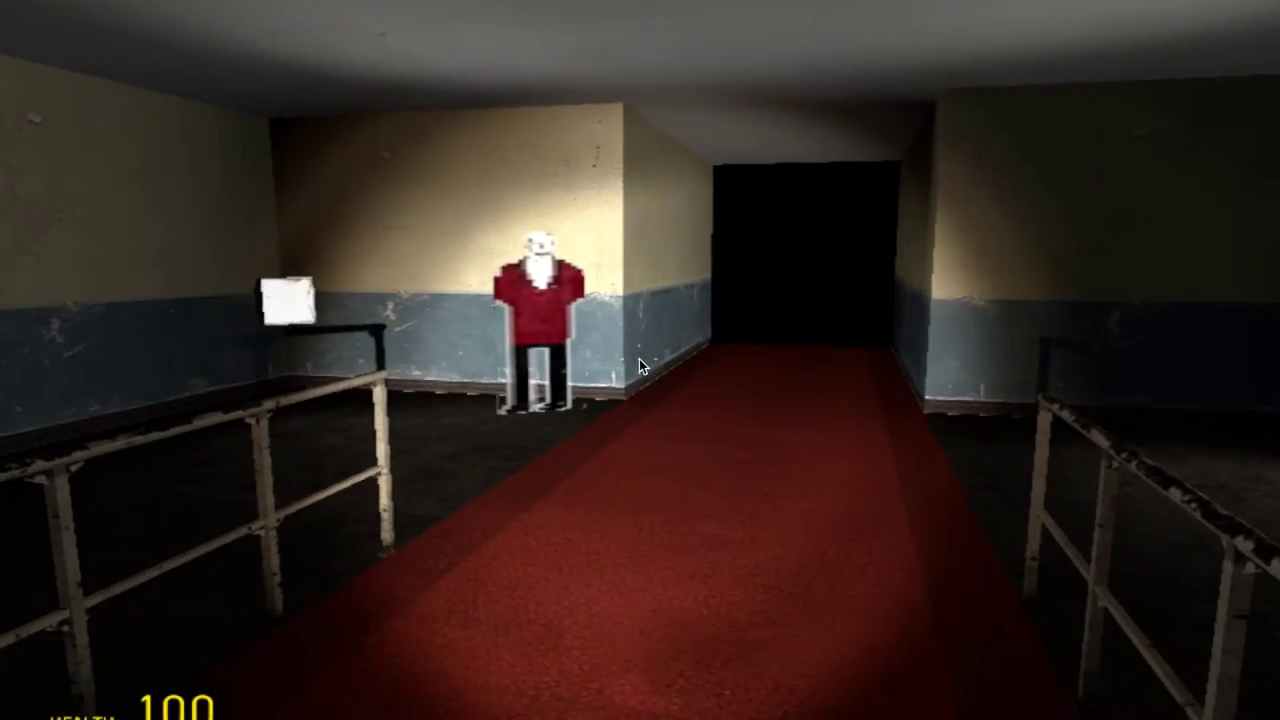
# Step: Open the spawn menu and bring up its Weapons list
pyautogui.press('q')
pyautogui.click(254, 48)
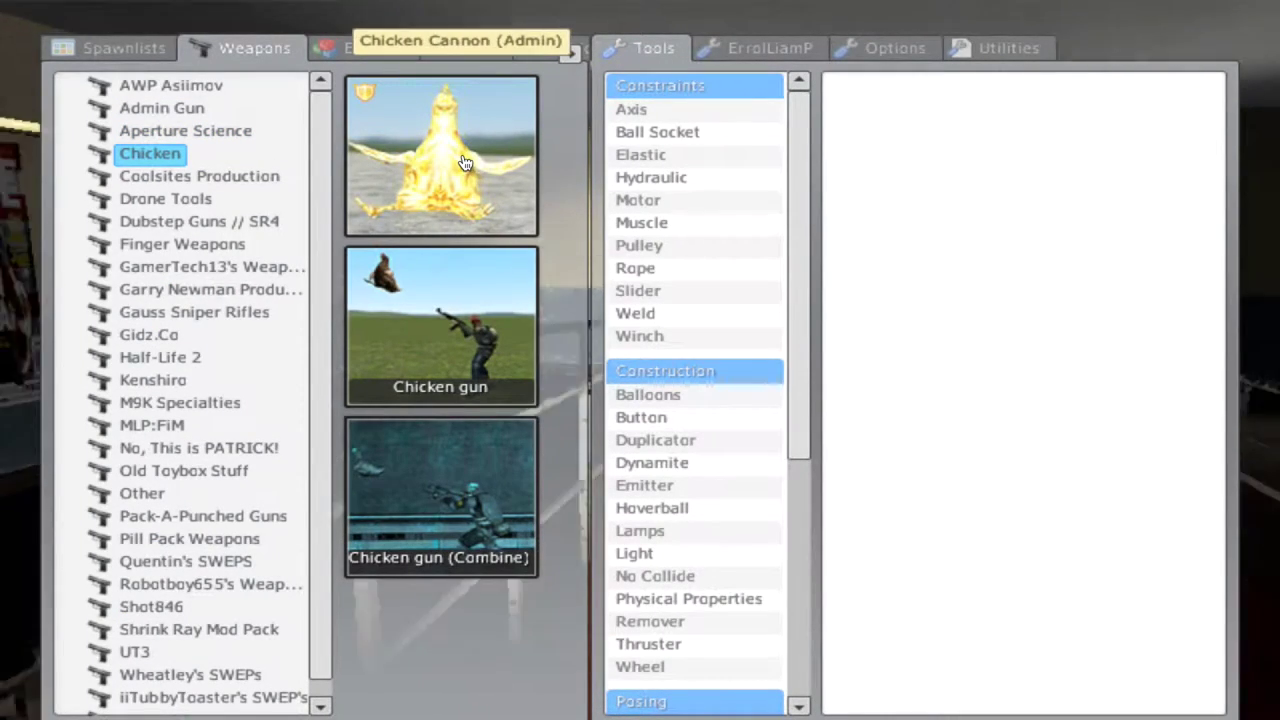
# Step: Equip the Chicken Cannon (Admin) and fire chickens at the red-shirted figure
pyautogui.click(460, 161)
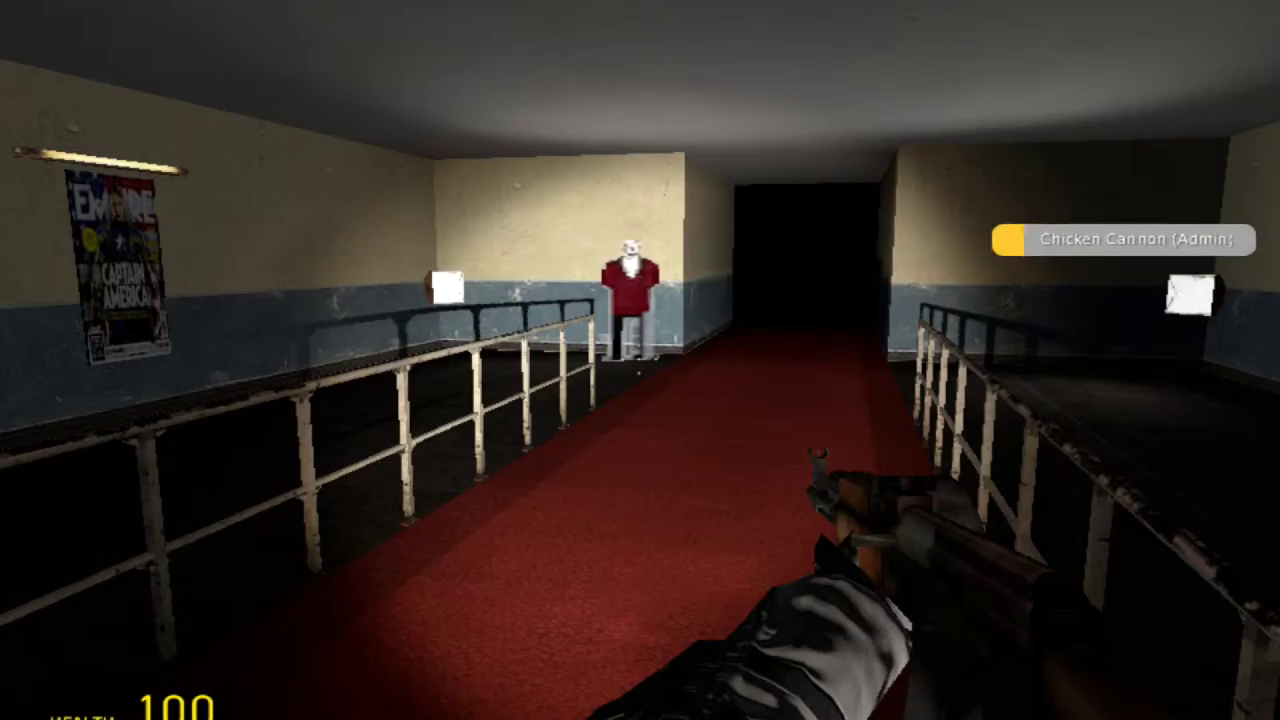
pyautogui.click(640, 360)
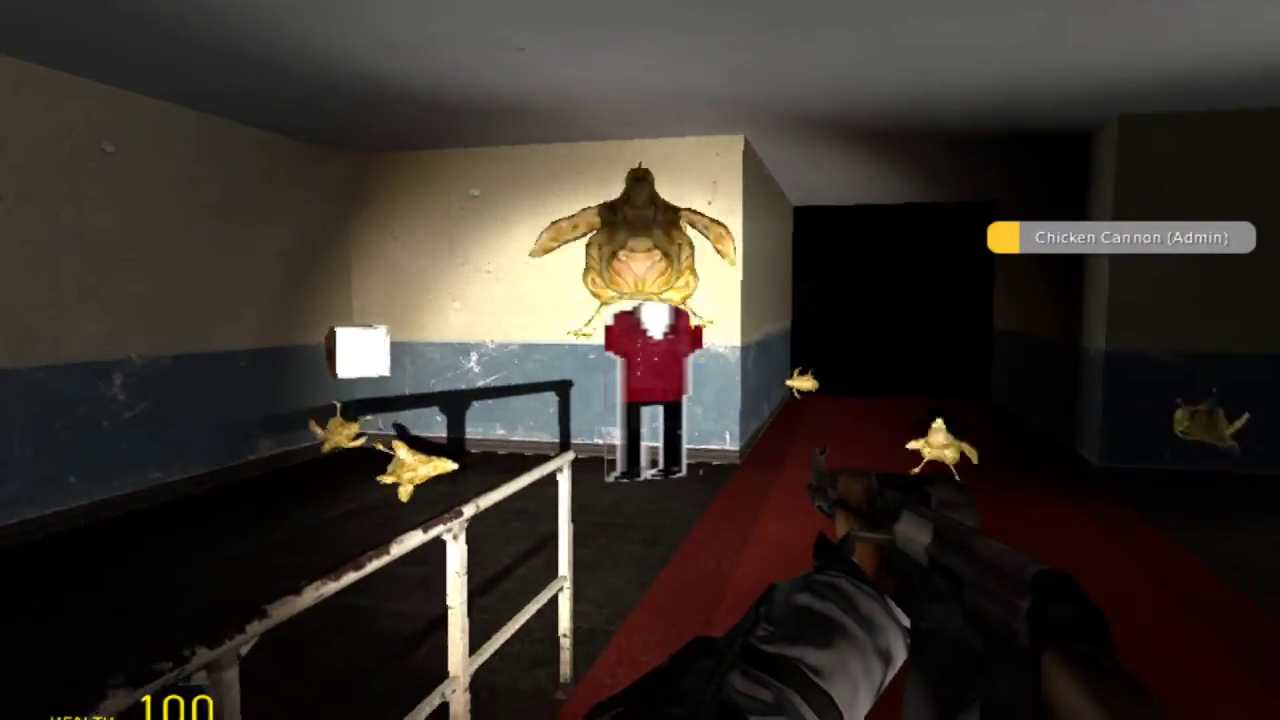
pyautogui.press('w')
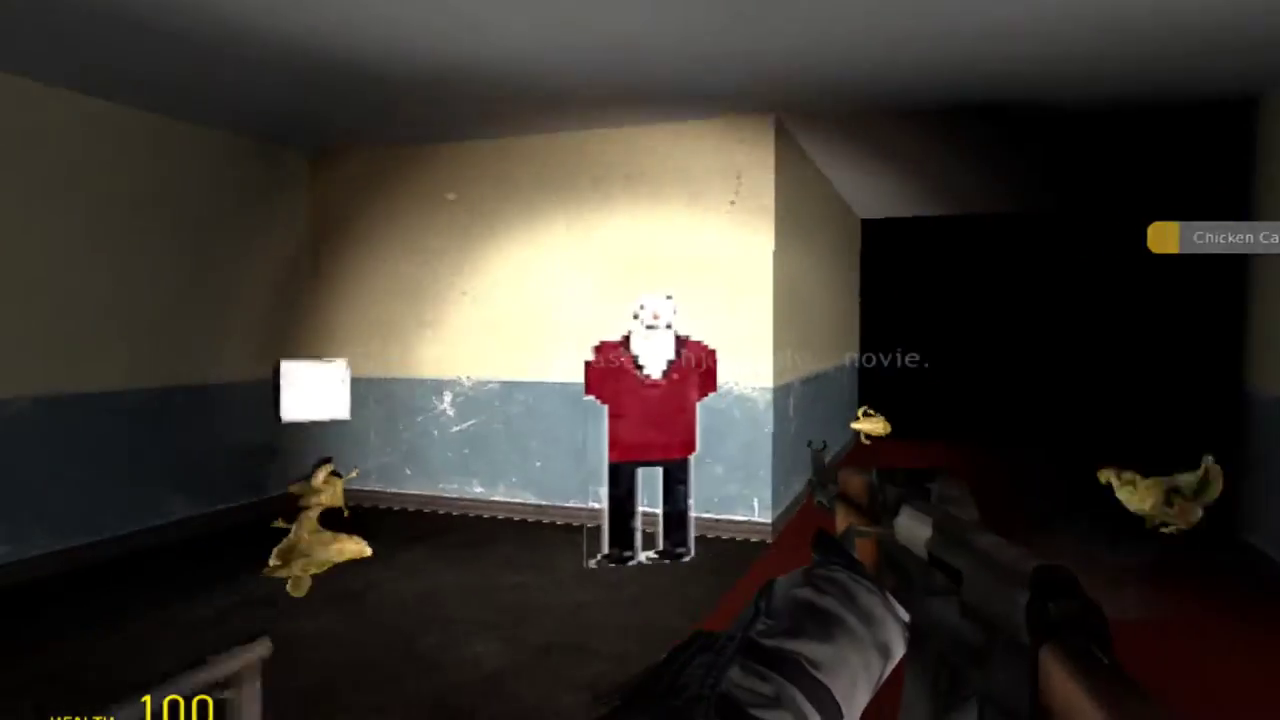
pyautogui.press('w')
pyautogui.press('w')
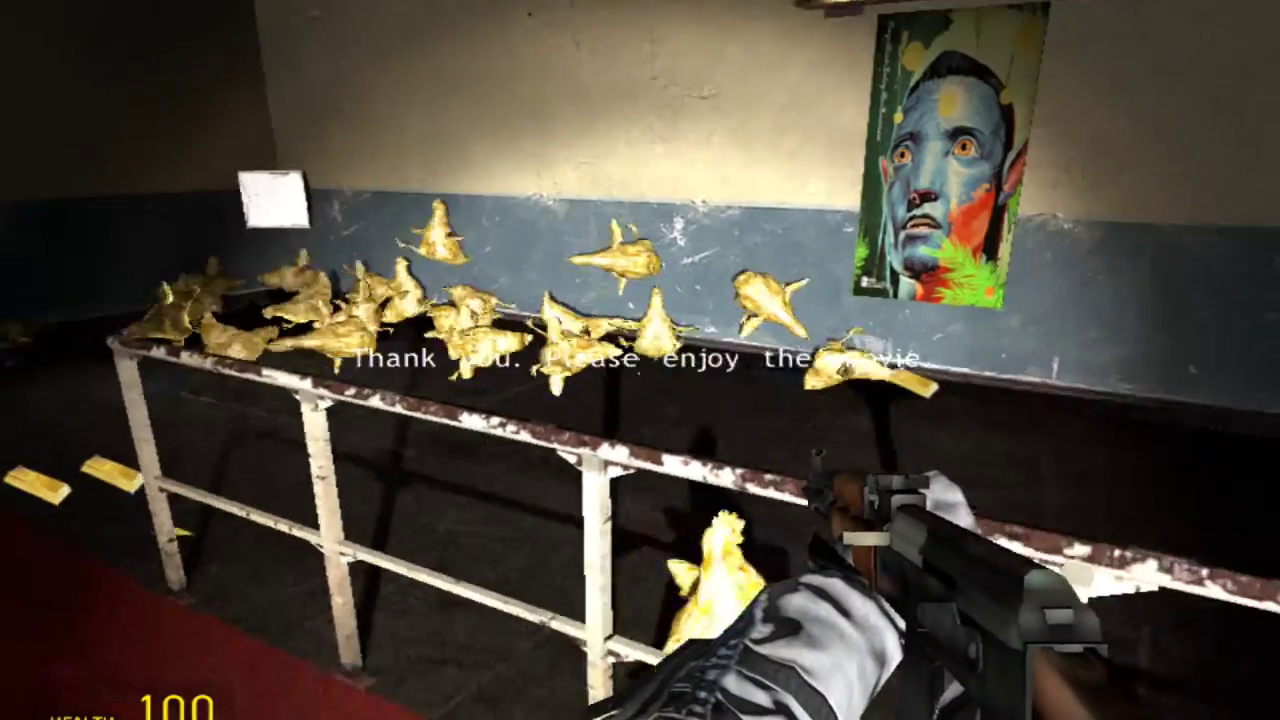
# Step: Walk down the hallway toward the dark doorway and circle near the figure
pyautogui.press('w')
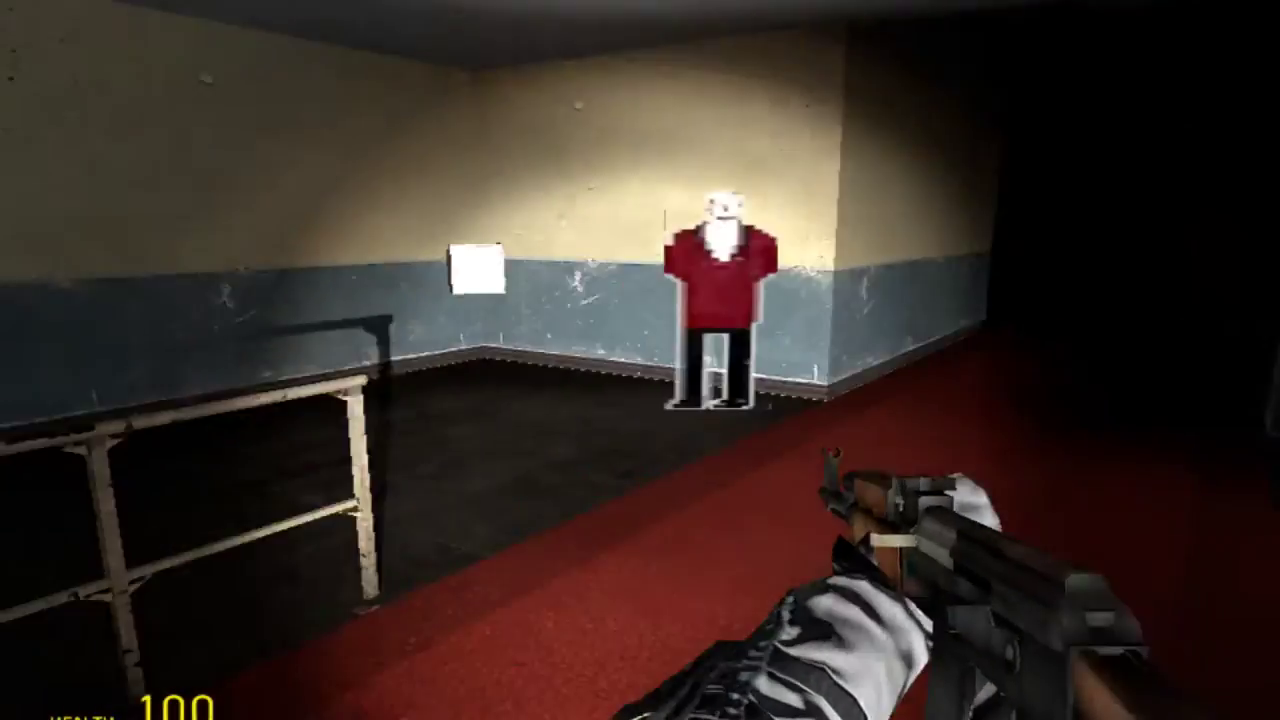
pyautogui.press('w')
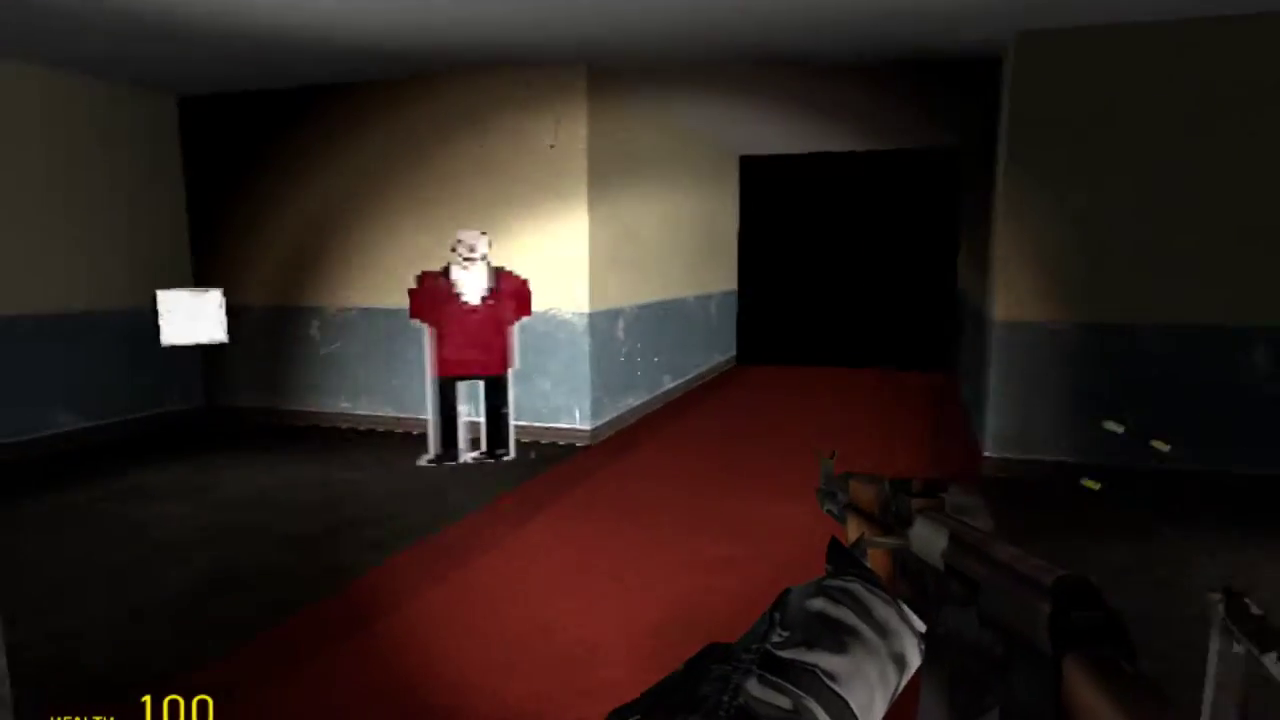
pyautogui.press('w')
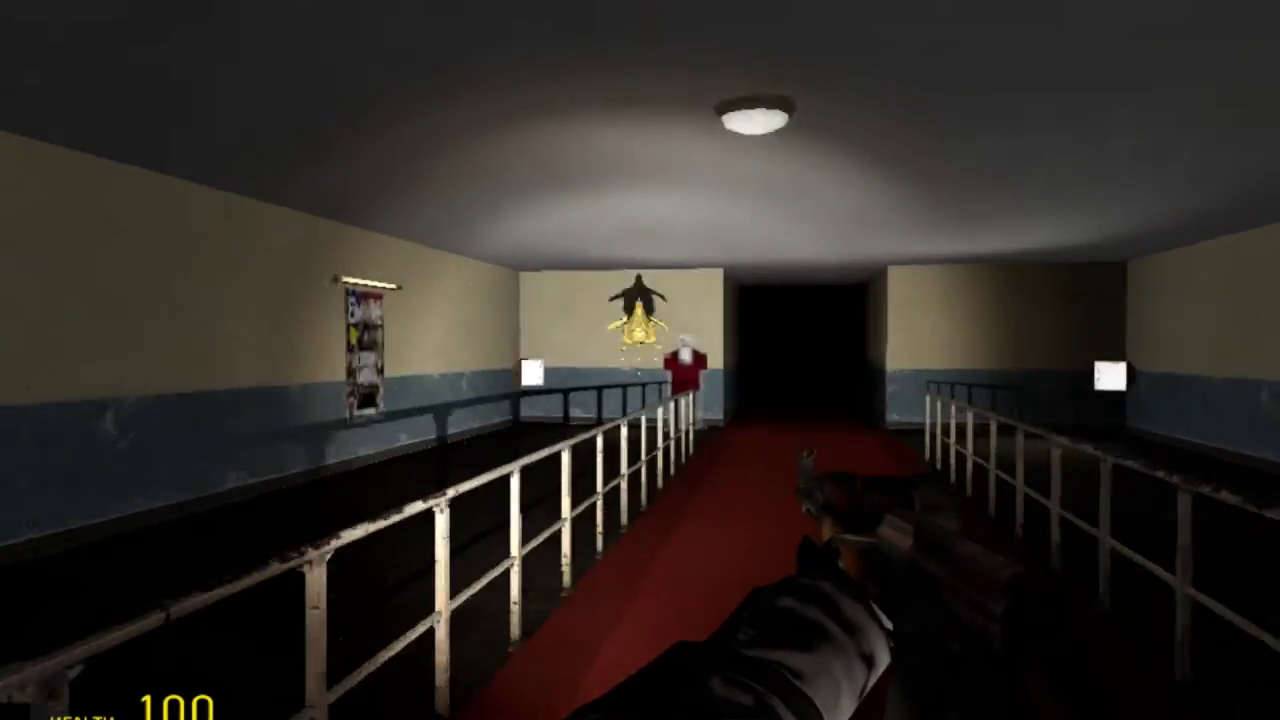
pyautogui.press('w')
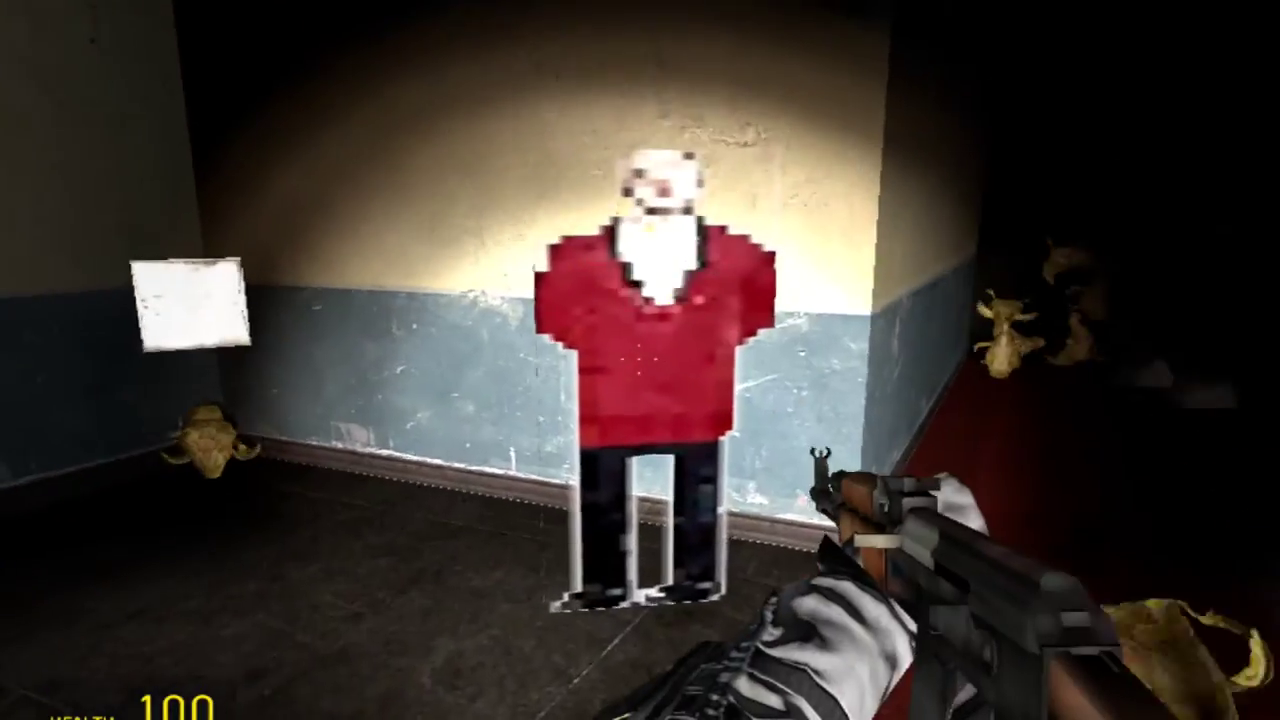
pyautogui.press('w')
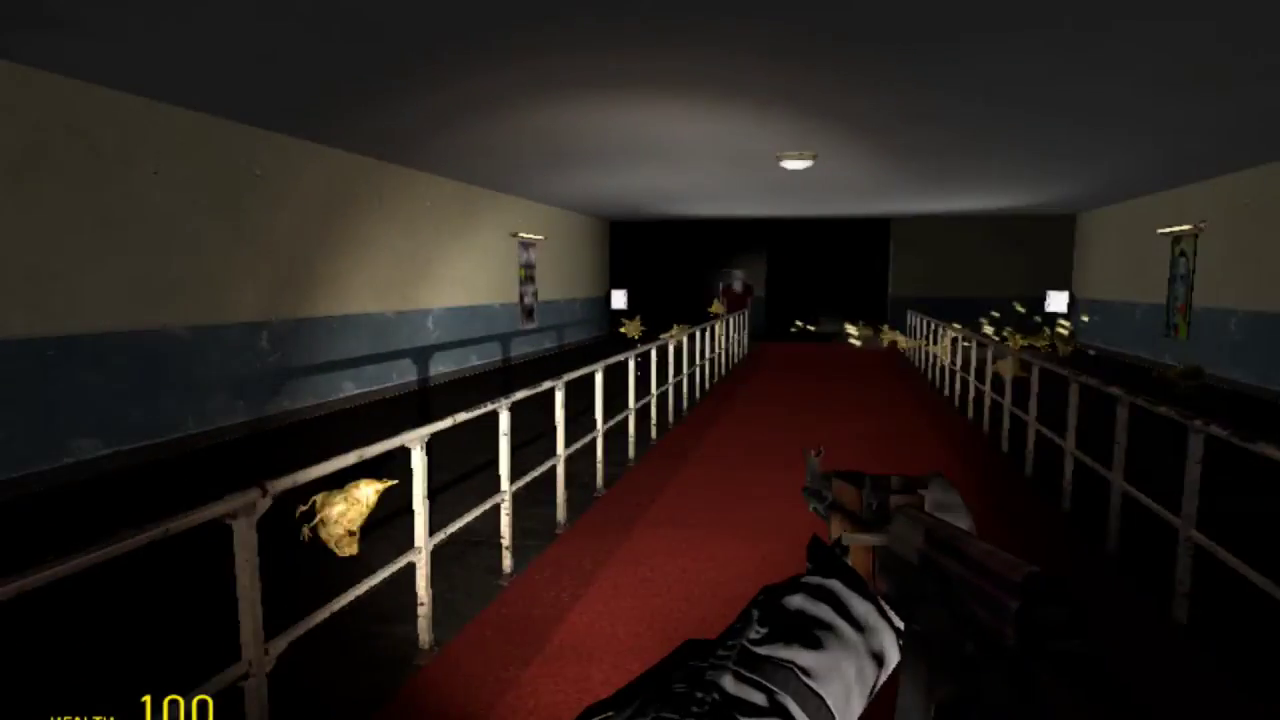
# Step: Head back along the railed corridor toward the figure and face the doorway
pyautogui.press('w')
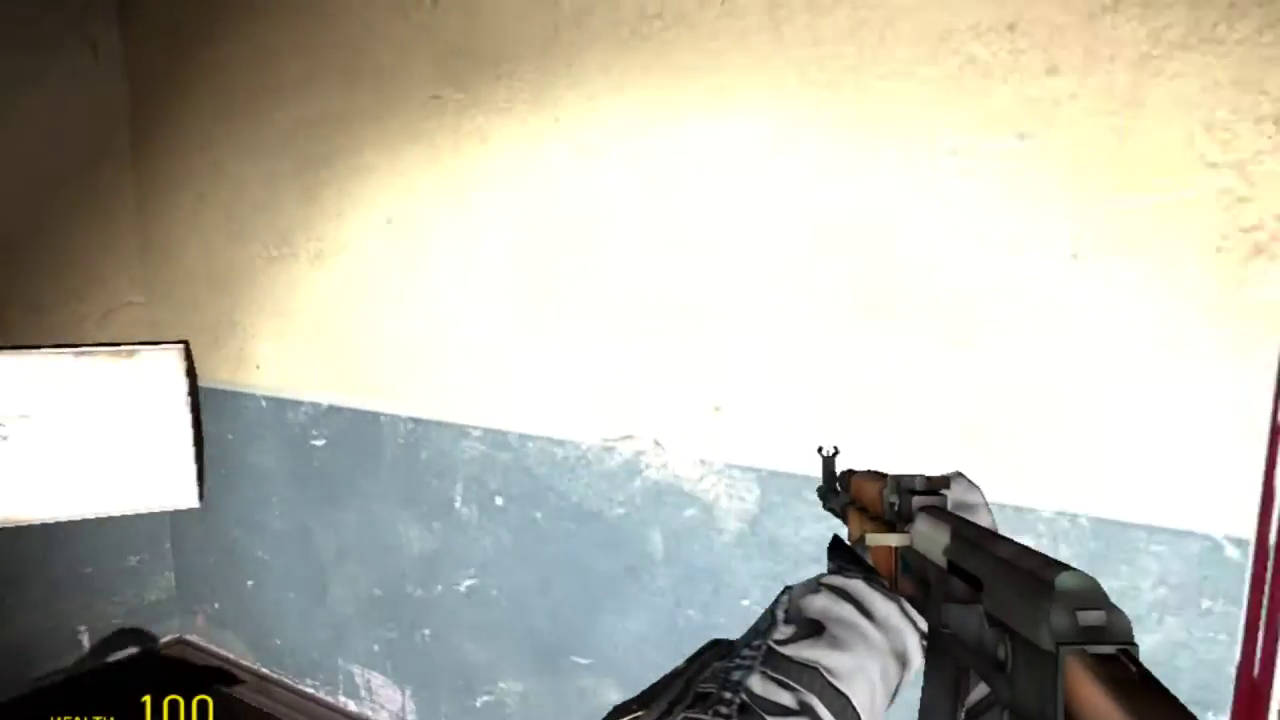
pyautogui.press('w')
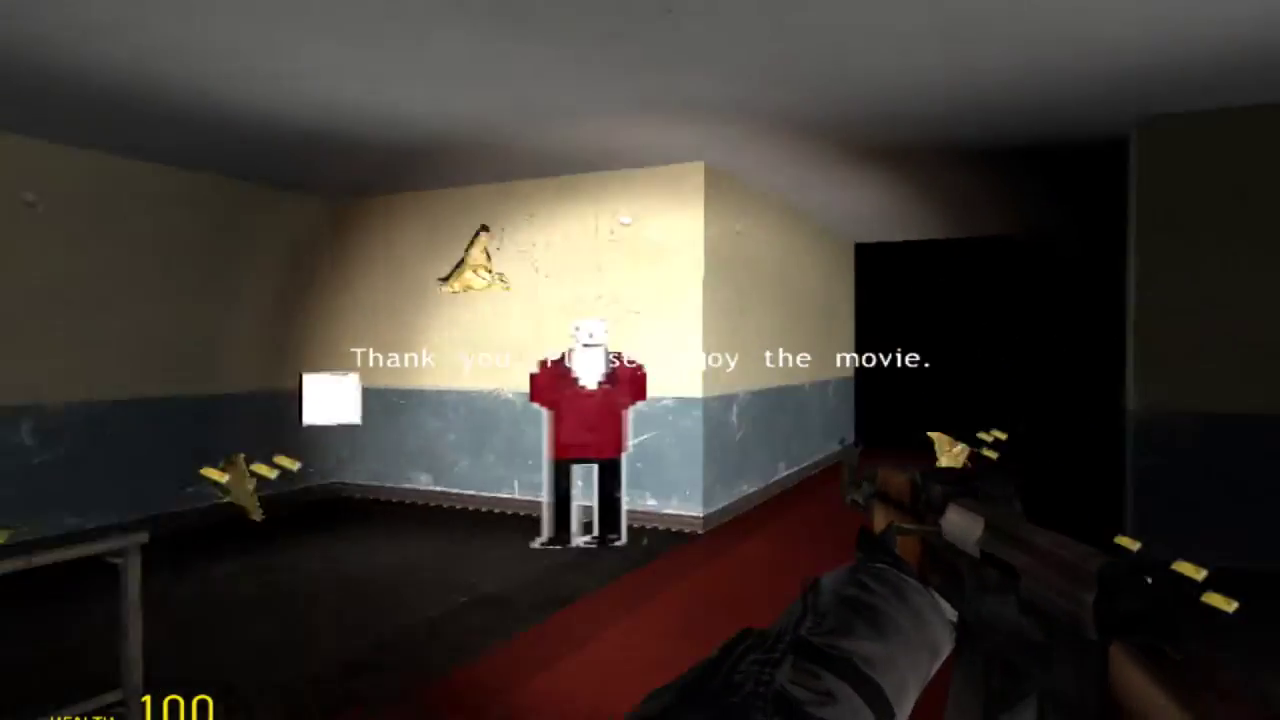
pyautogui.press('w')
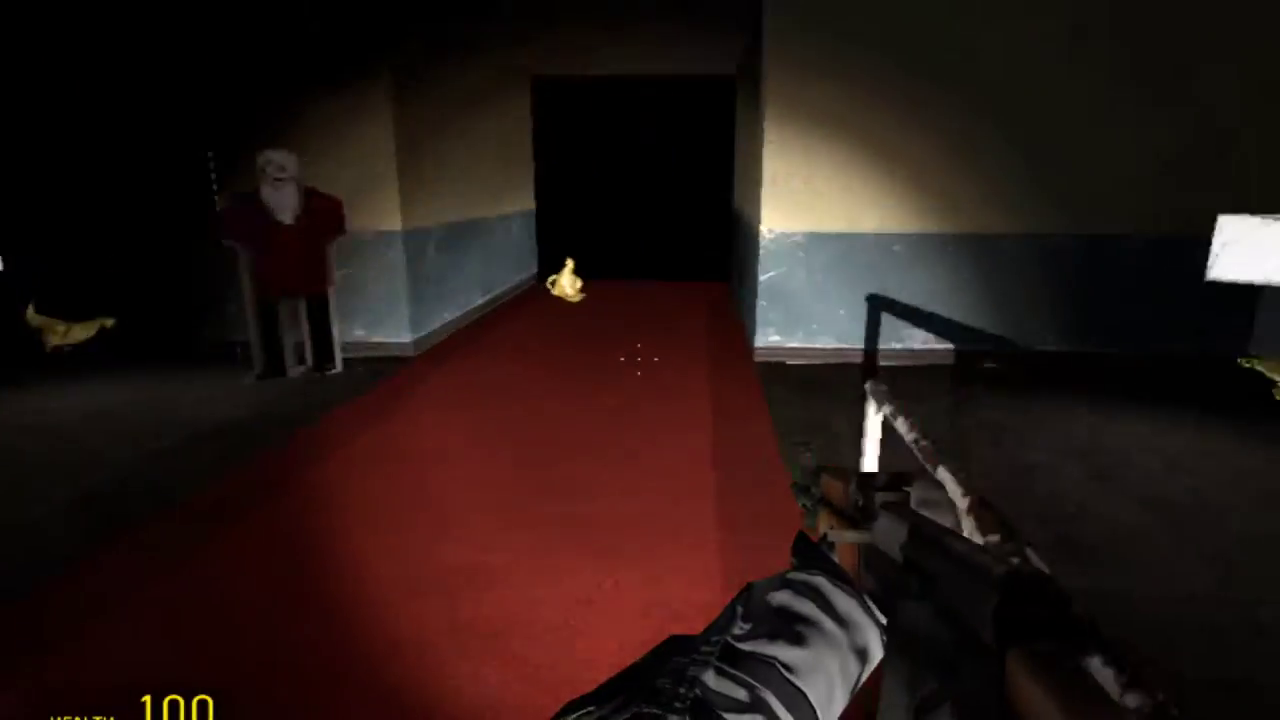
pyautogui.press('w')
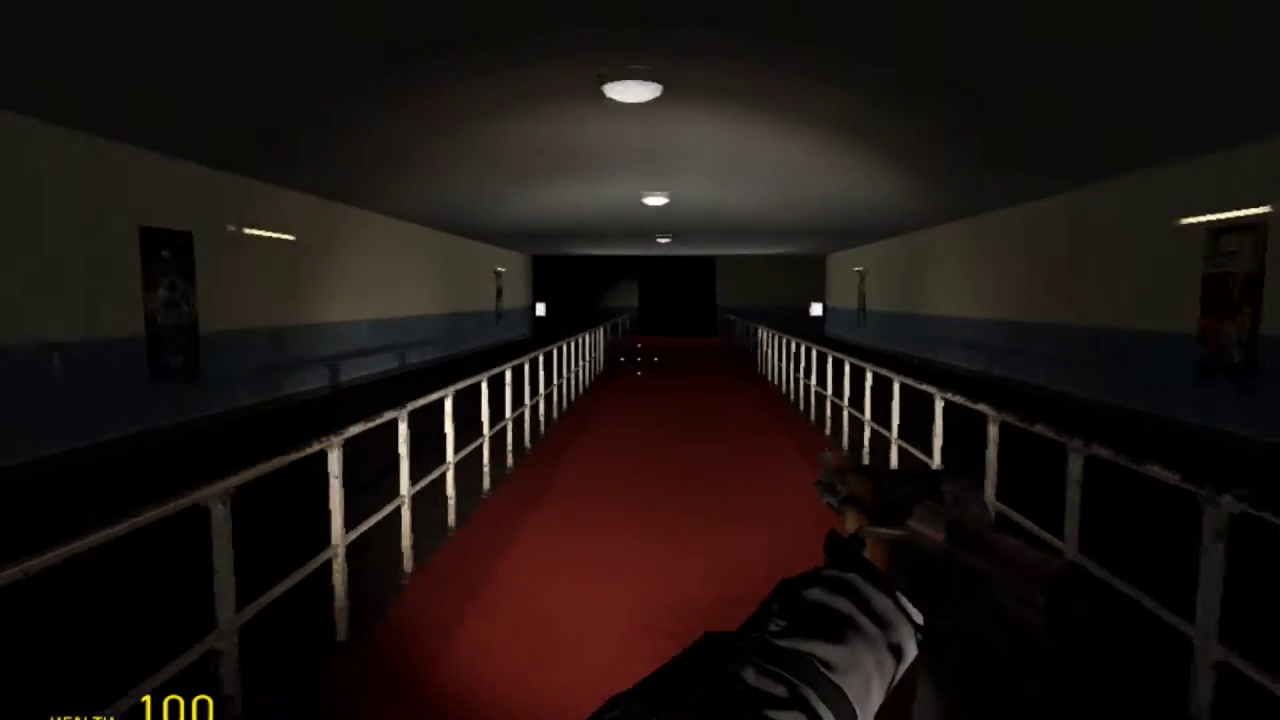
# Step: Walk down the red-carpeted railed corridor and through the passage between the walls
pyautogui.press('w')
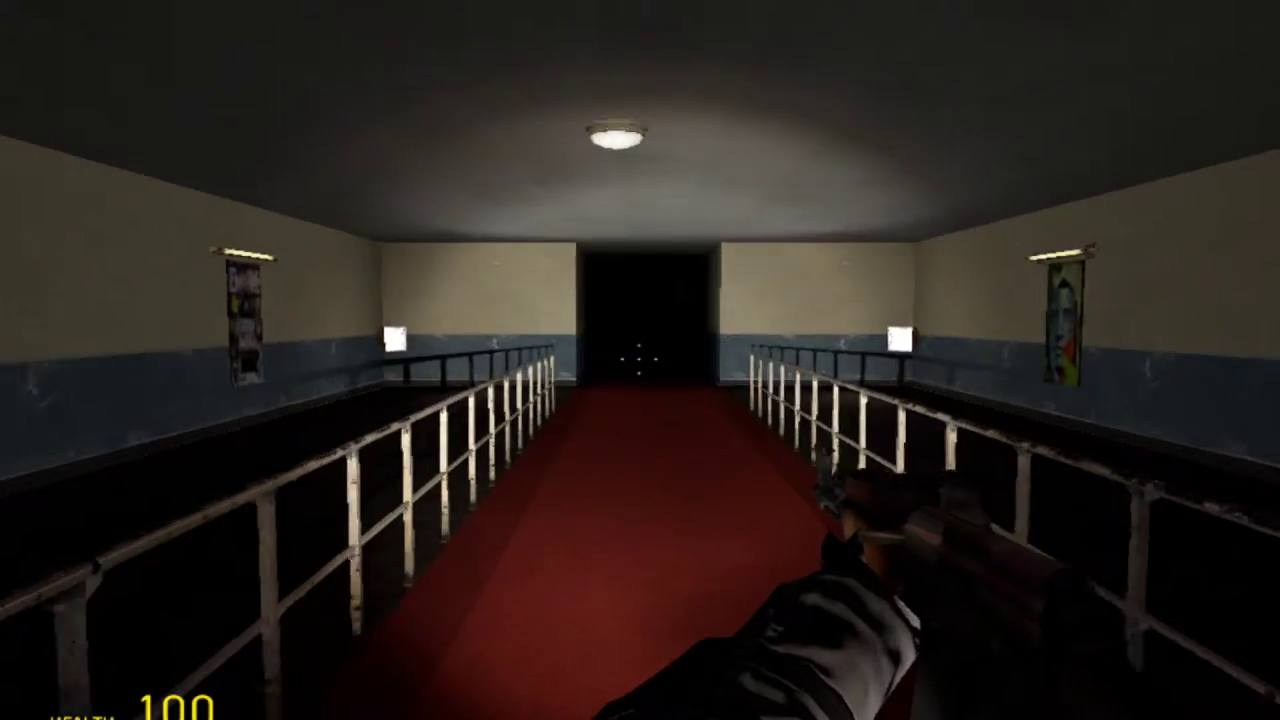
pyautogui.press('w')
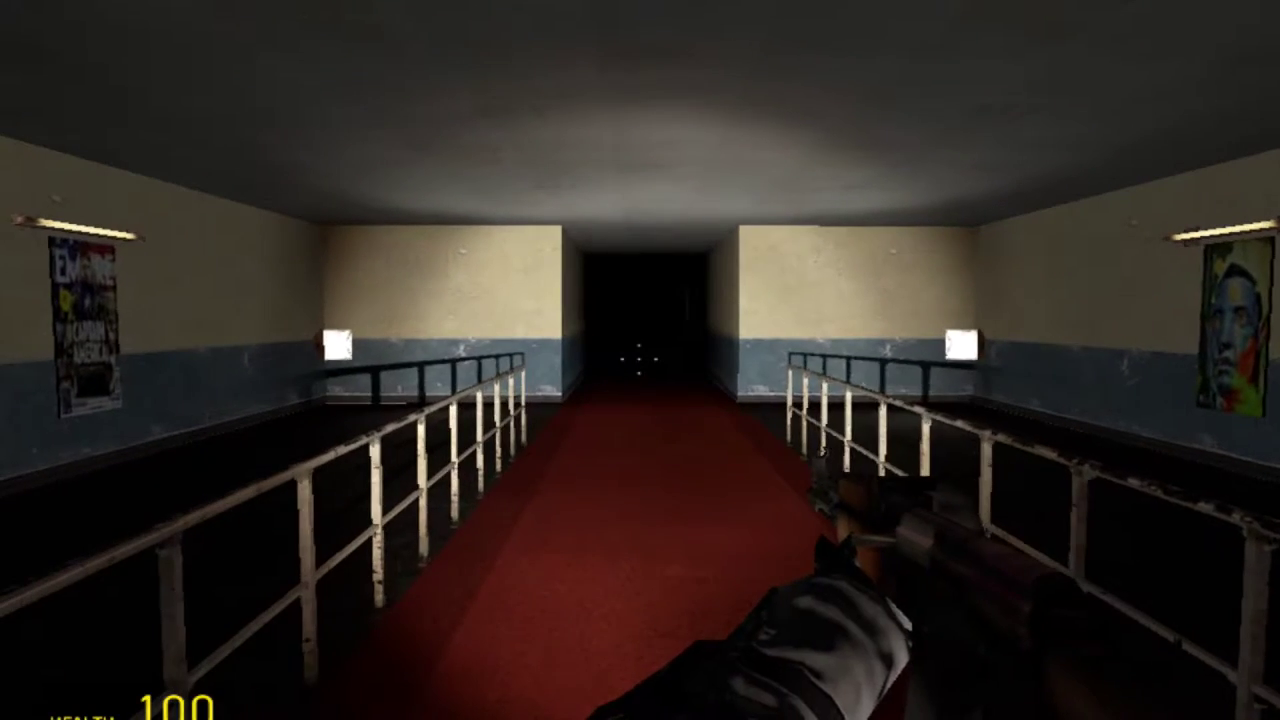
pyautogui.press('w')
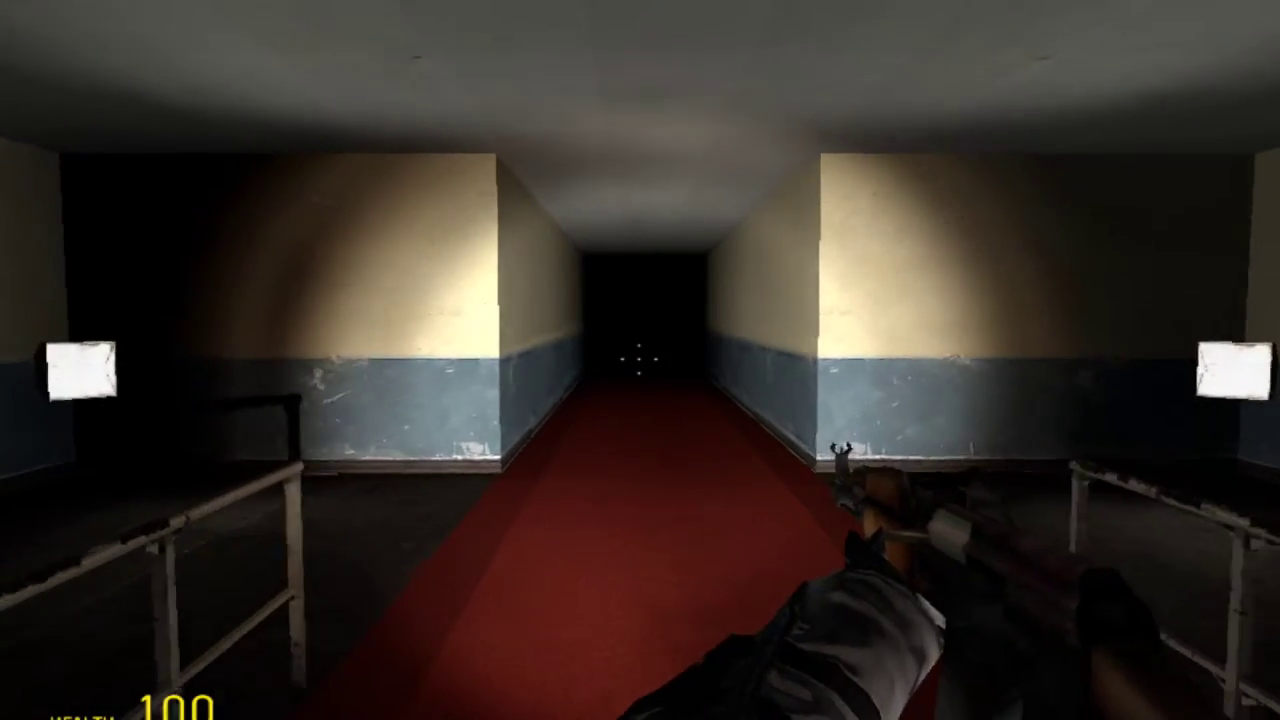
pyautogui.press('w')
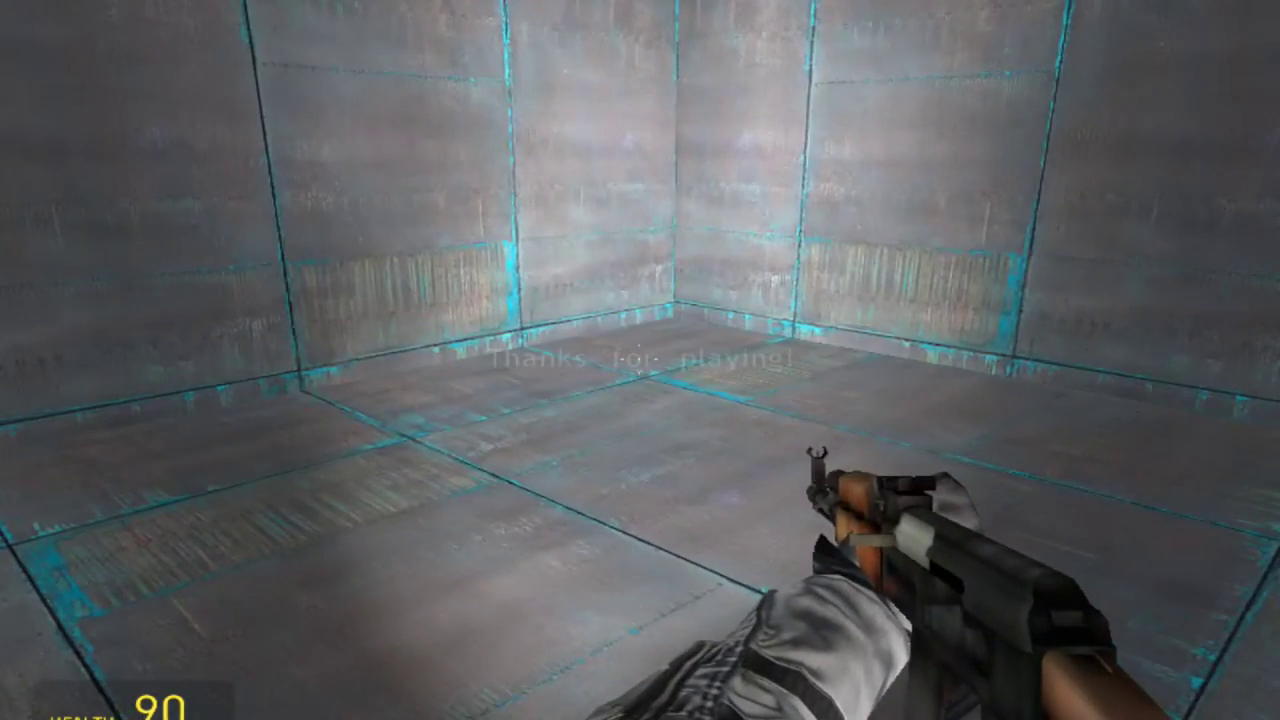
# Step: Submit 'act dance' in the console, then close the console
pyautogui.press('`')
pyautogui.write('act danc')
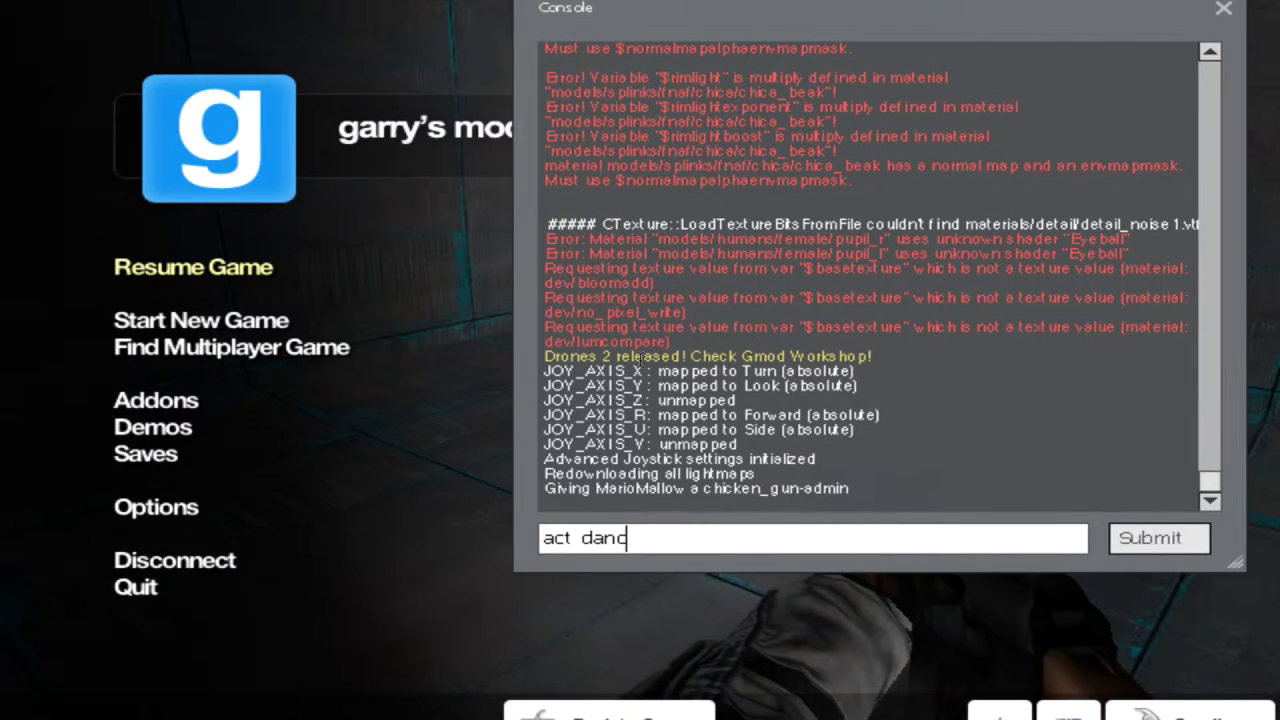
pyautogui.write('e')
pyautogui.press('Return')
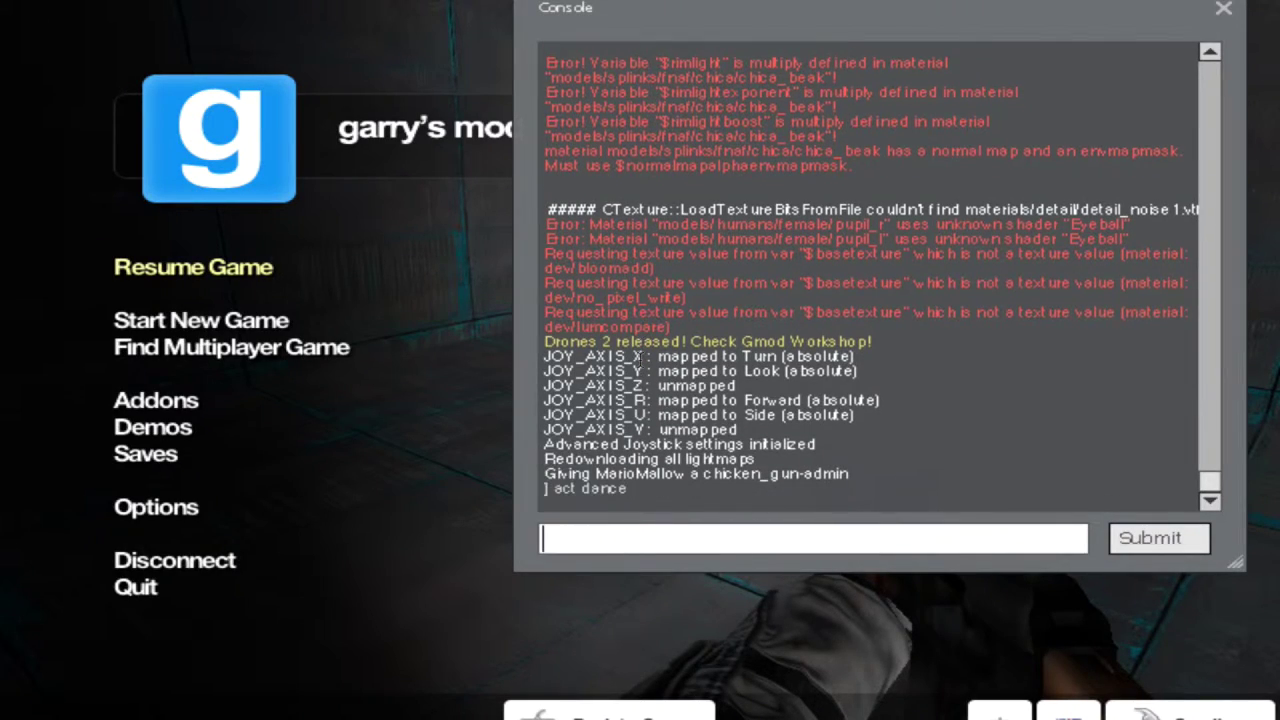
pyautogui.press('`')
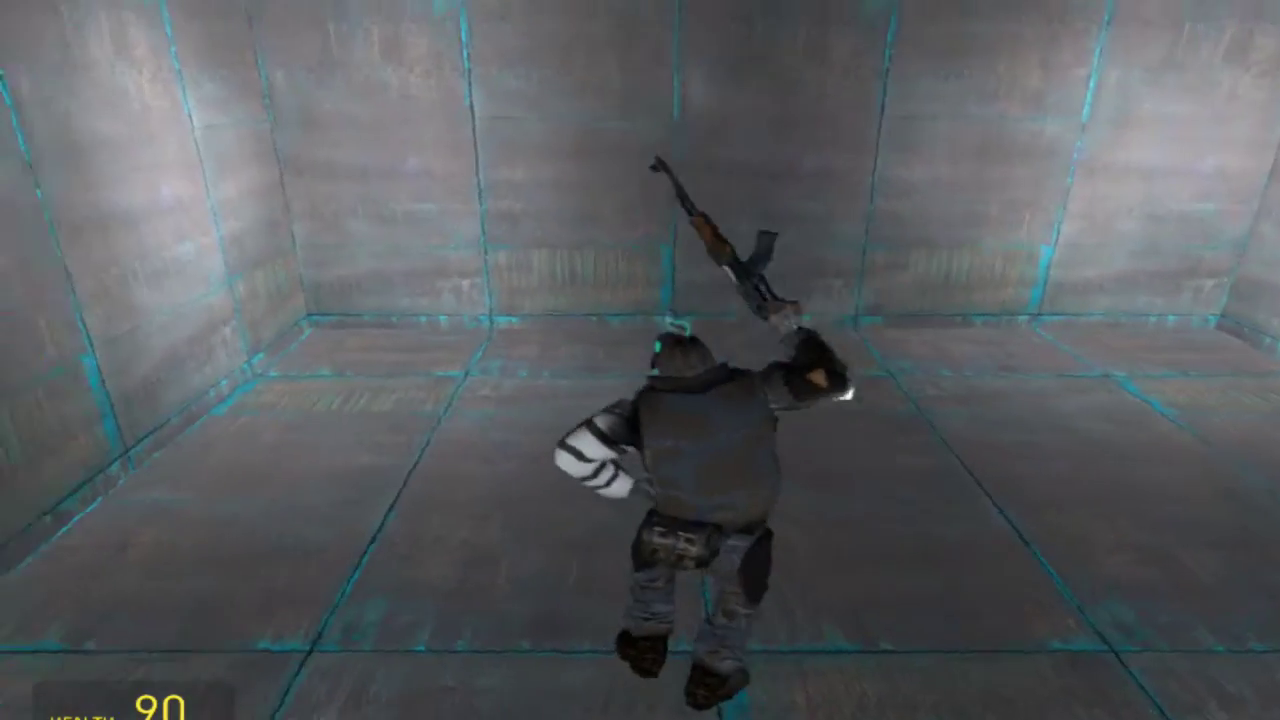